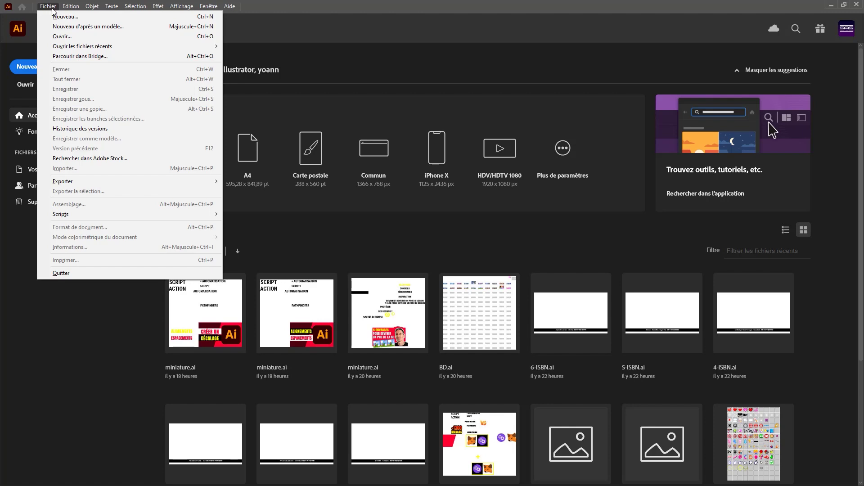
Create a new document 700 px wide and 700 px high
left_click(95, 17)
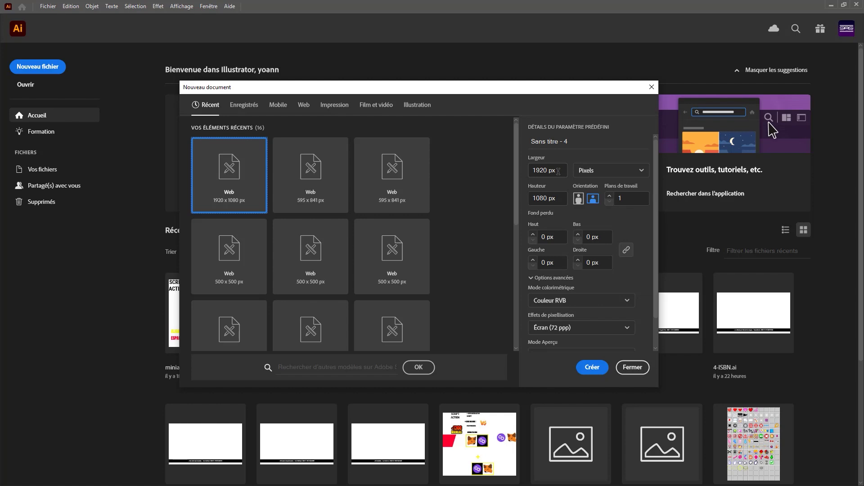
double_click(558, 172)
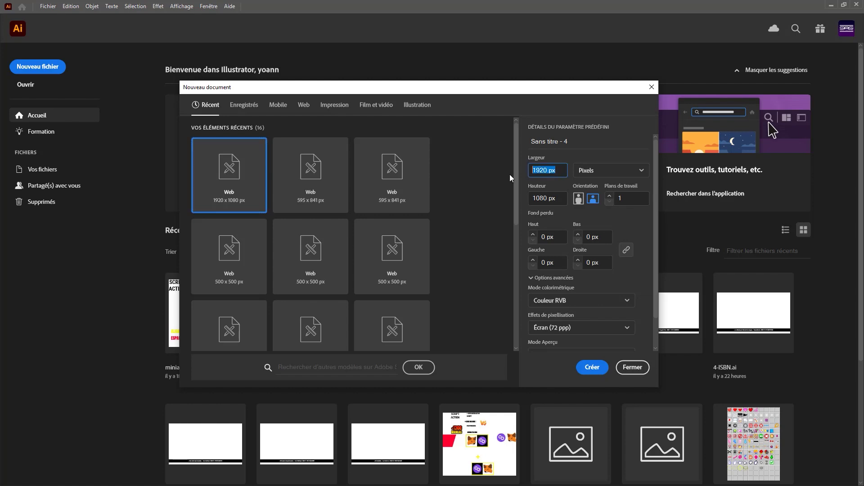
type("700")
key("Tab")
key("Tab")
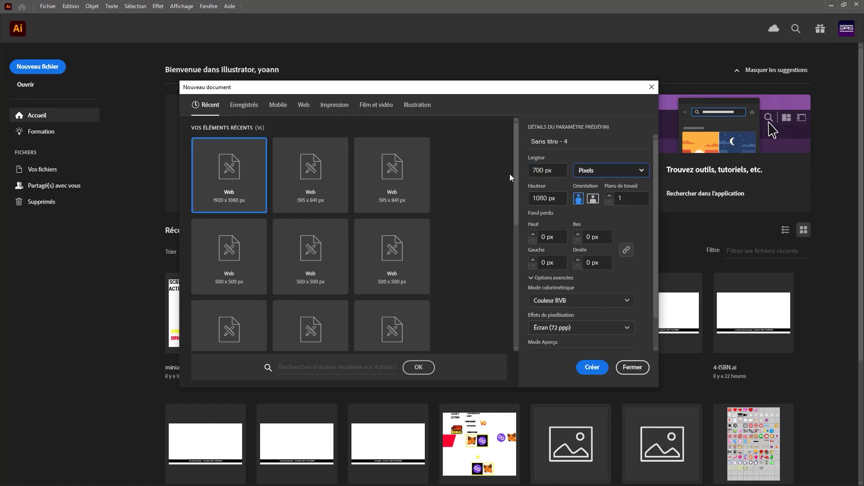
type("700")
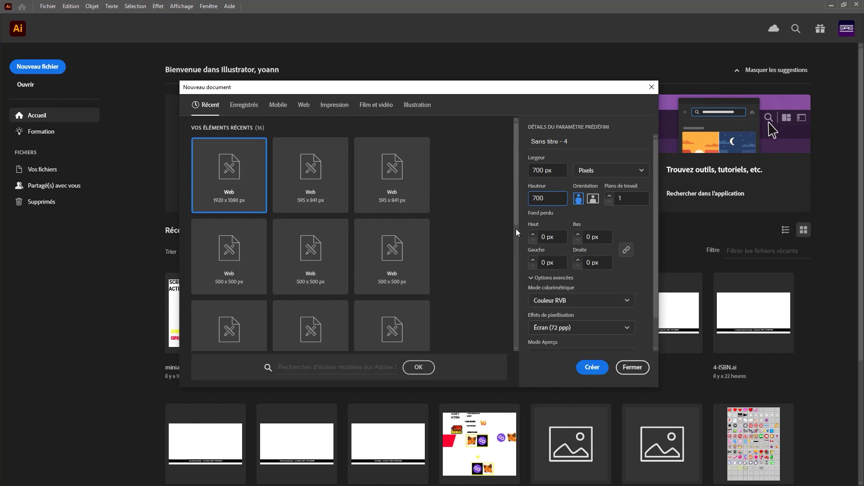
left_click(592, 367)
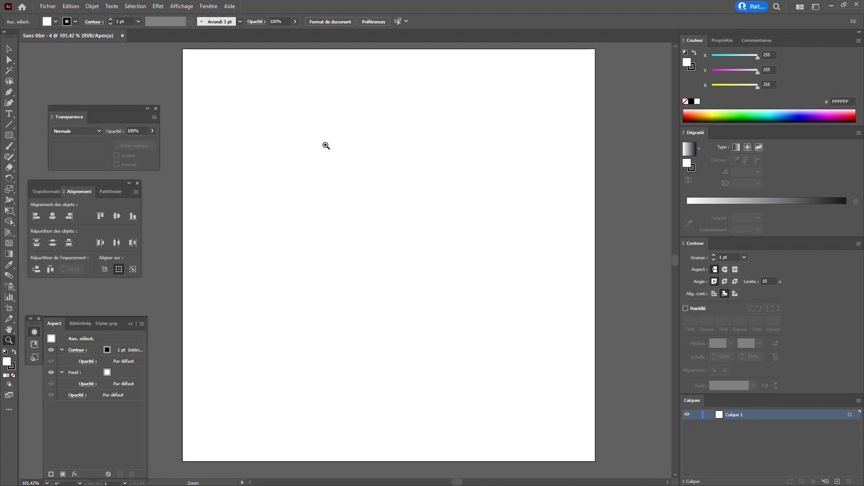
Show the rulers around the artboard
left_click(181, 6)
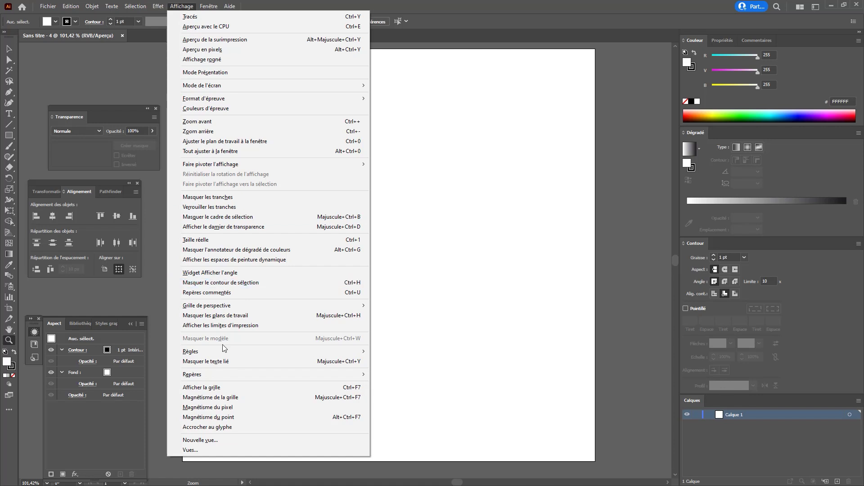
mouse_move(225, 350)
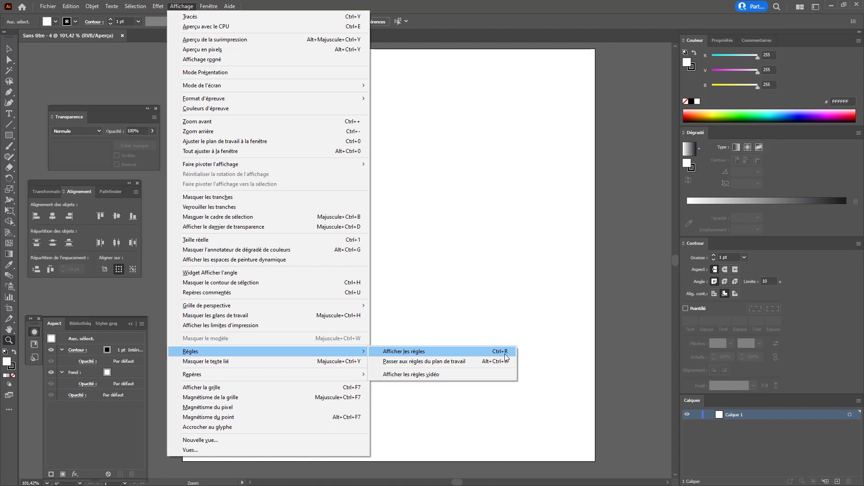
left_click(490, 352)
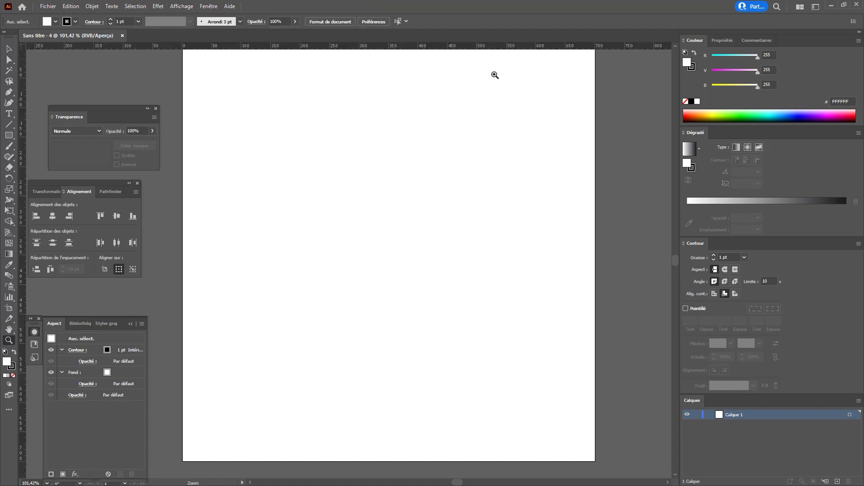
Add a horizontal guide and centre it vertically on the artboard
left_click(347, 227, "alt")
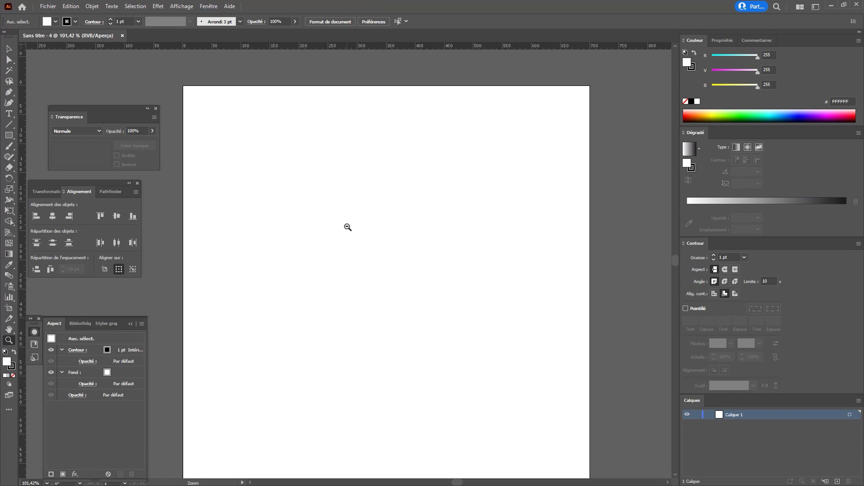
left_click(372, 243, "alt")
left_click_drag(371, 244, 398, 209)
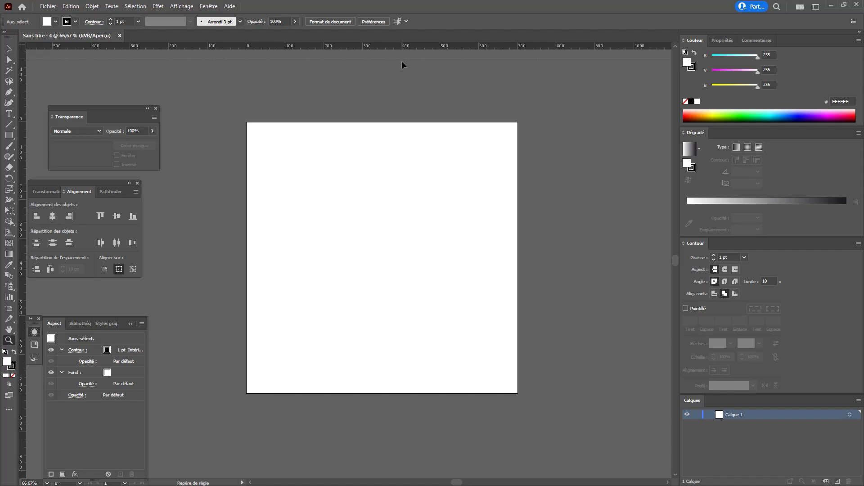
left_click_drag(401, 95, 398, 258)
key("v")
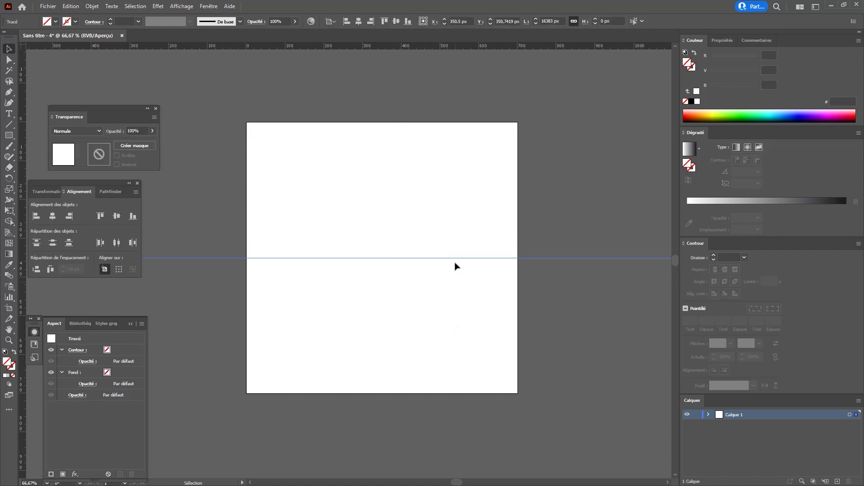
left_click(581, 285)
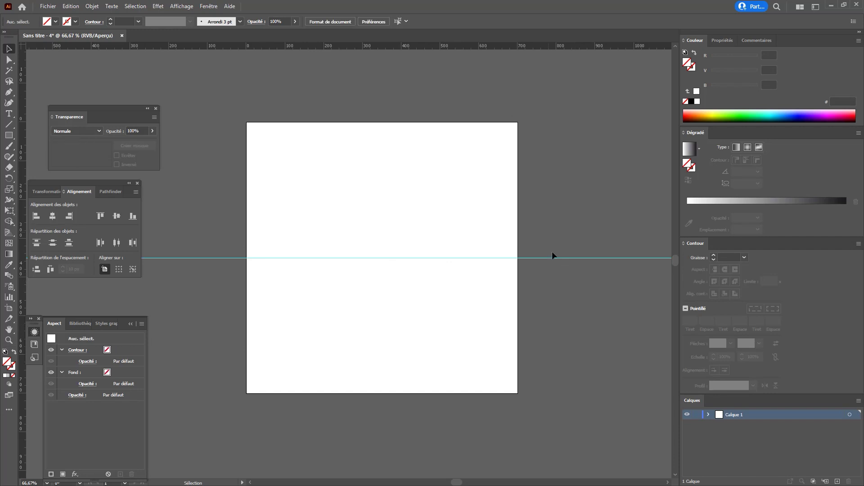
left_click(554, 258)
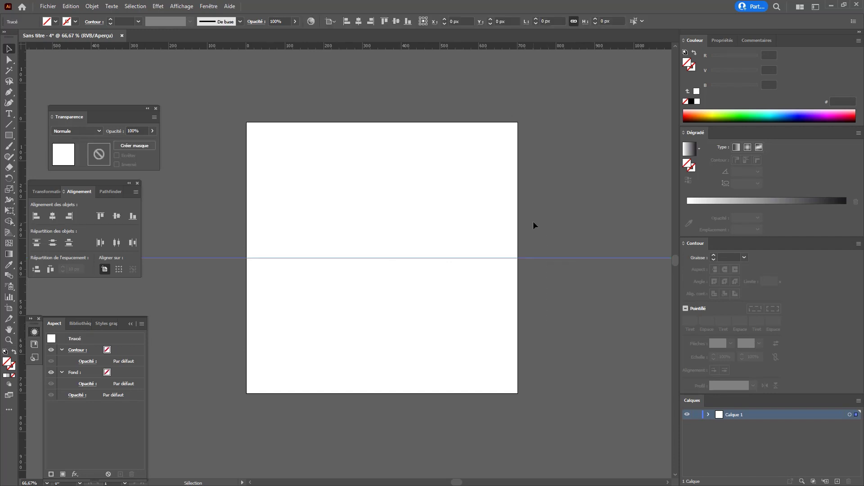
left_click(394, 22)
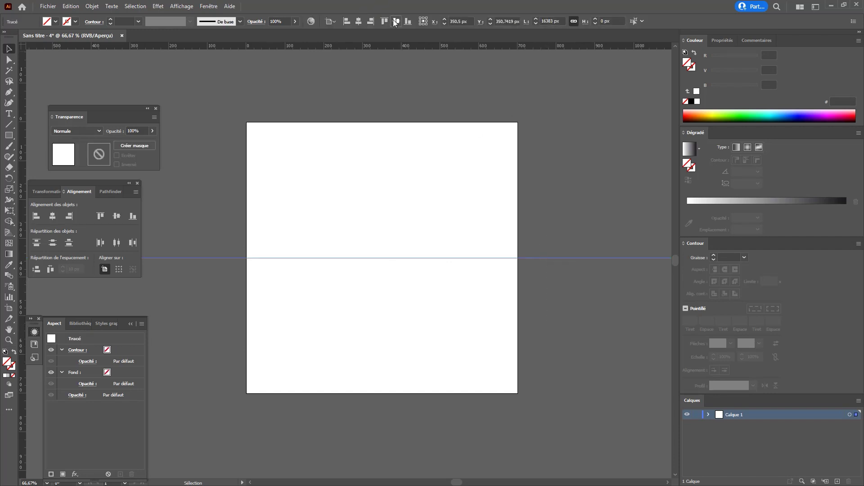
left_click(332, 21)
left_click(347, 50)
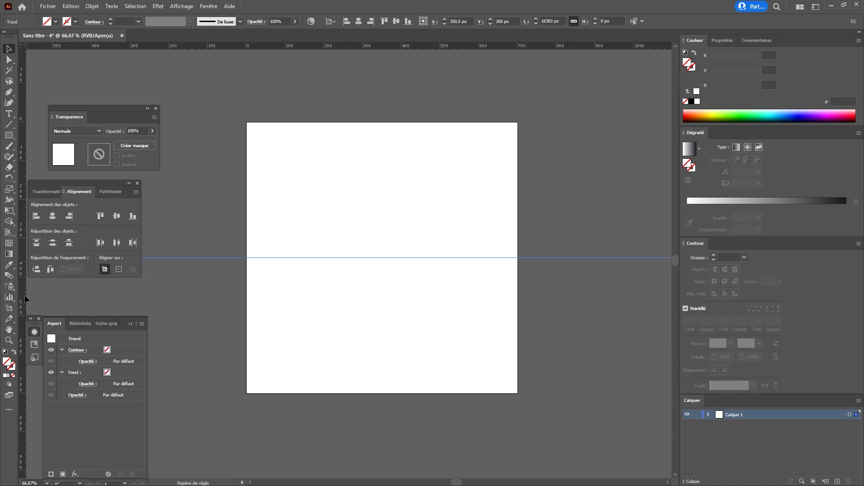
Add a vertical guide and centre it horizontally on the artboard
left_click_drag(164, 295, 329, 270)
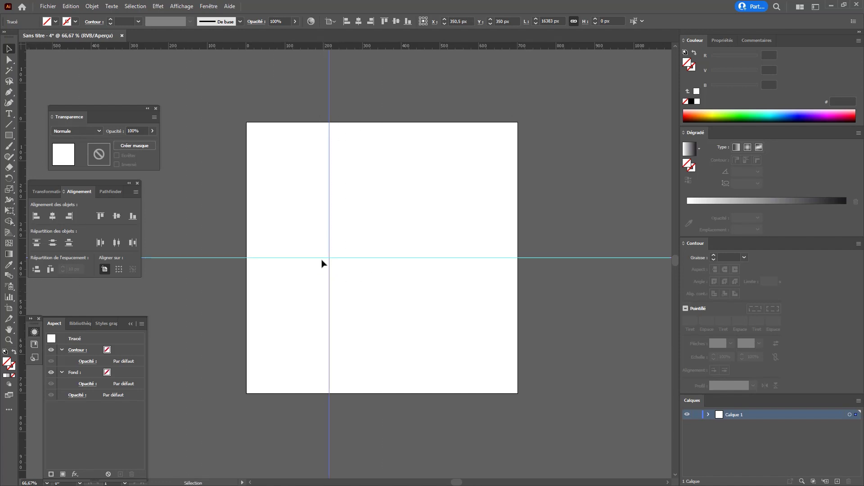
left_click(359, 22)
left_click(412, 231)
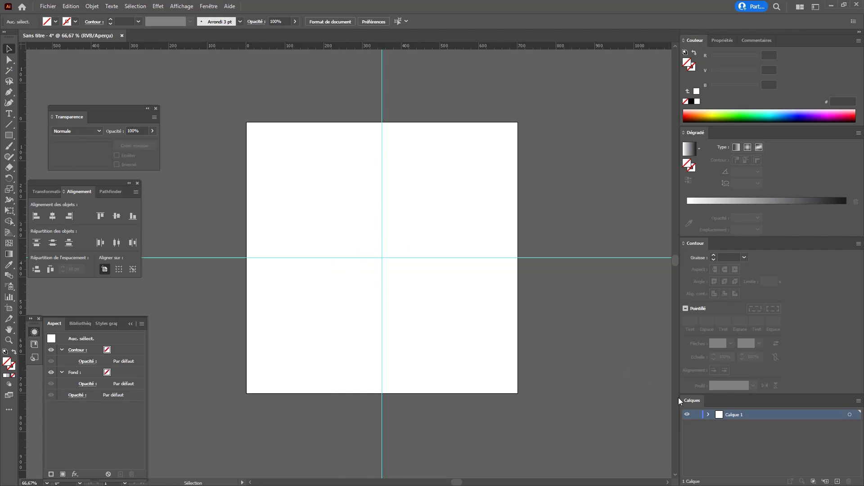
Rename the guides' layer "///repères" and add a new layer above it
double_click(740, 414)
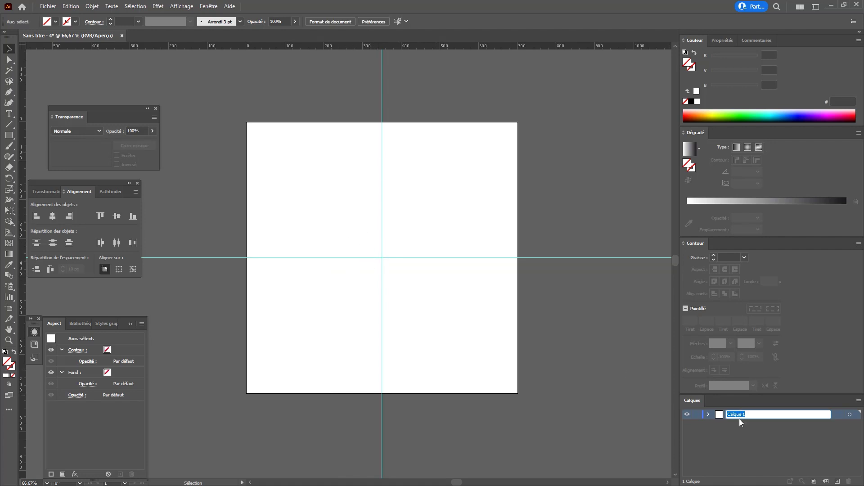
type("///repères")
key("Return")
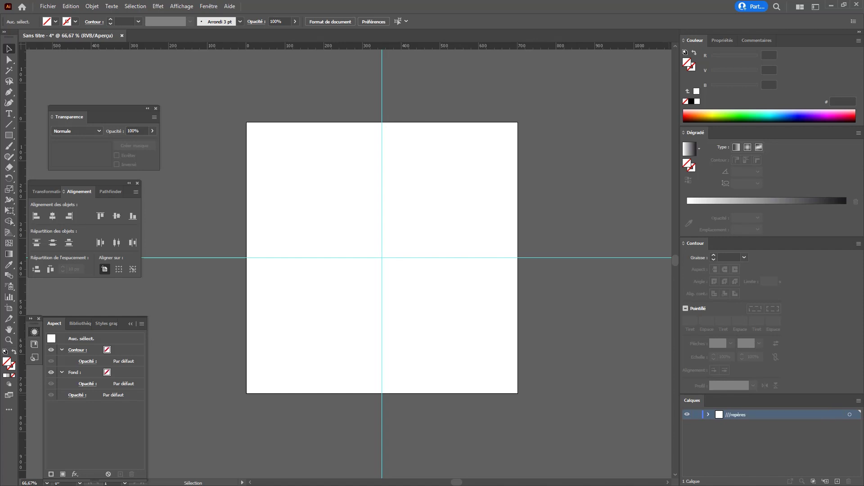
left_click(837, 481)
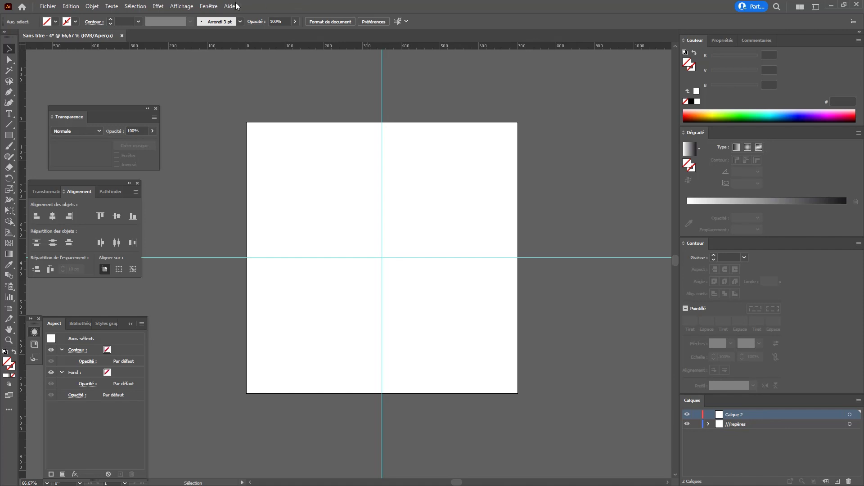
left_click(209, 6)
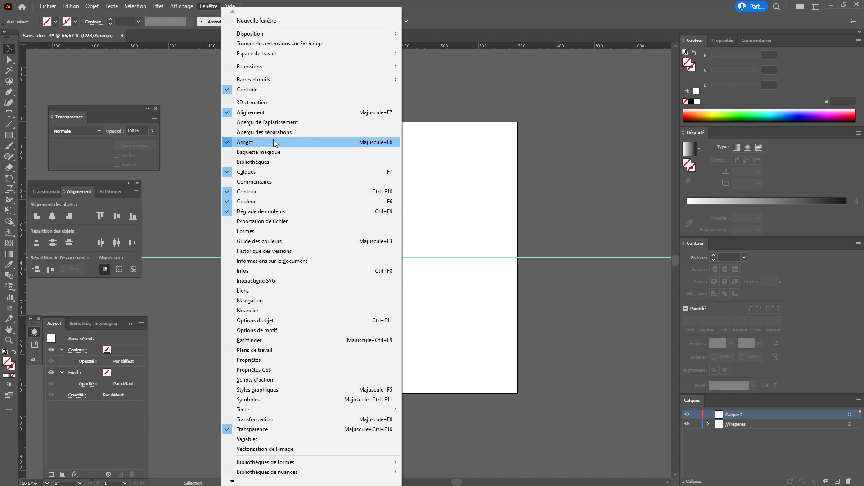
left_click(259, 172)
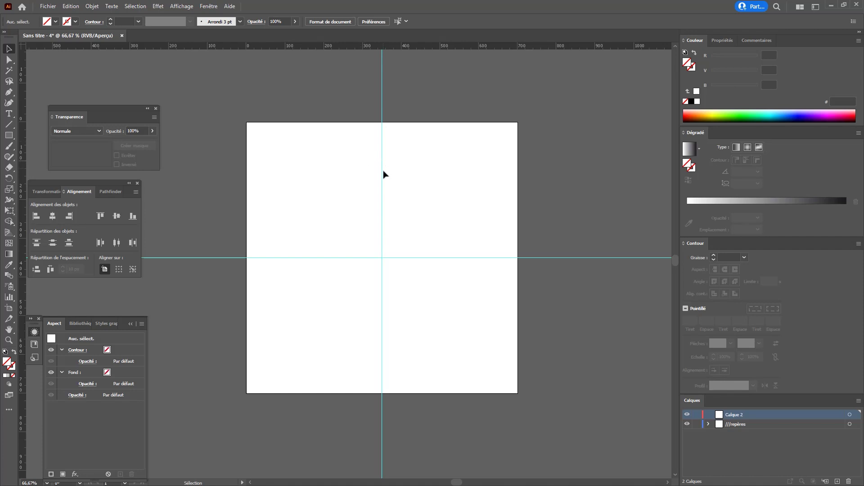
With smart guides turned on, draw a black rectangle about 25 by 60 px, centred on the vertical guide near the artboard's upper edge
key("z")
left_click(390, 181)
left_click(338, 228)
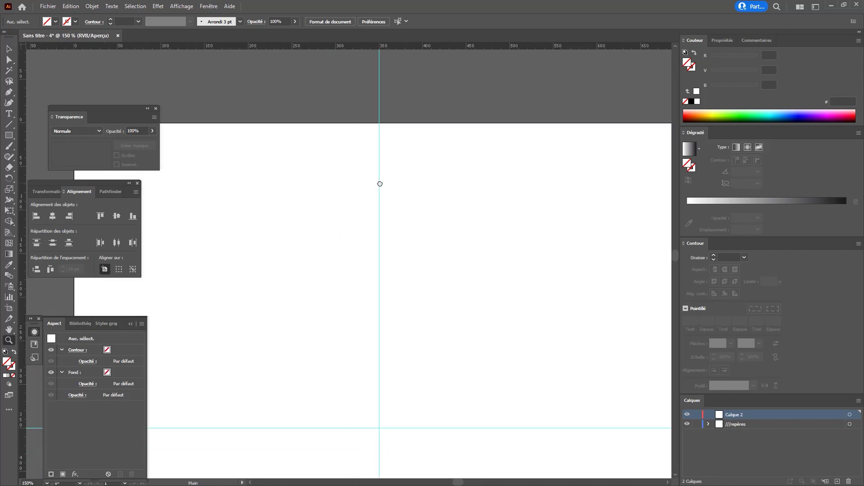
left_click(692, 101)
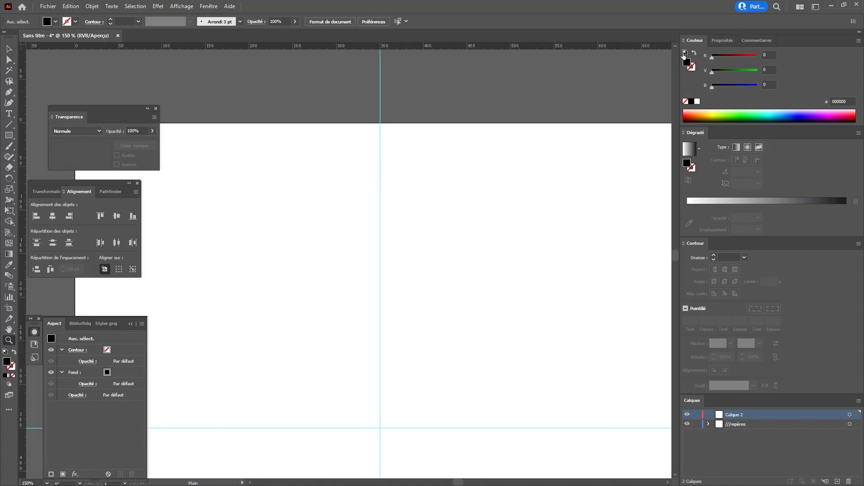
left_click(9, 136)
left_click(182, 6)
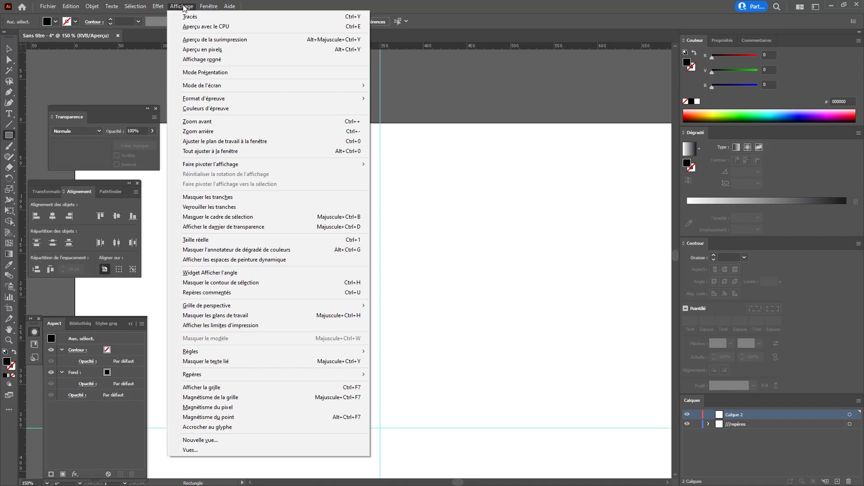
left_click(222, 293)
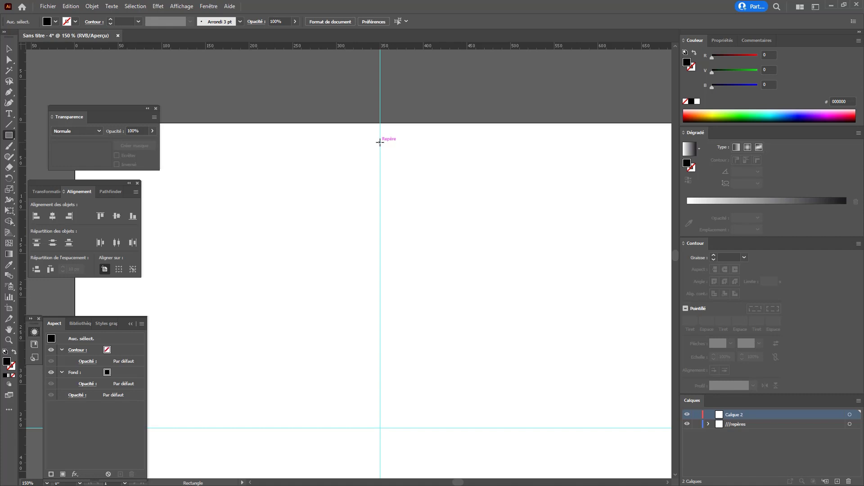
left_click_drag(379, 143, 386, 179)
key("v")
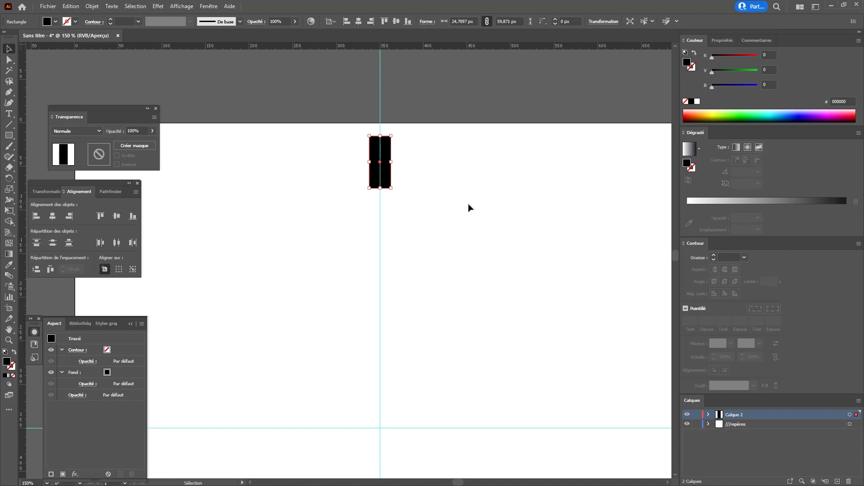
Create a copy of the black rectangle rotated 30° about the intersection of the two guides
key("ctrl+minus")
key("ctrl+minus")
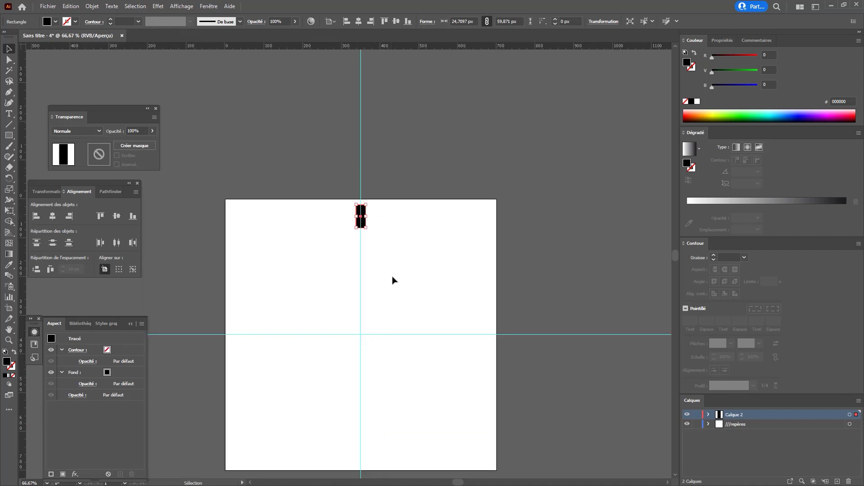
key("ctrl+plus")
left_click_drag(374, 296, 383, 174)
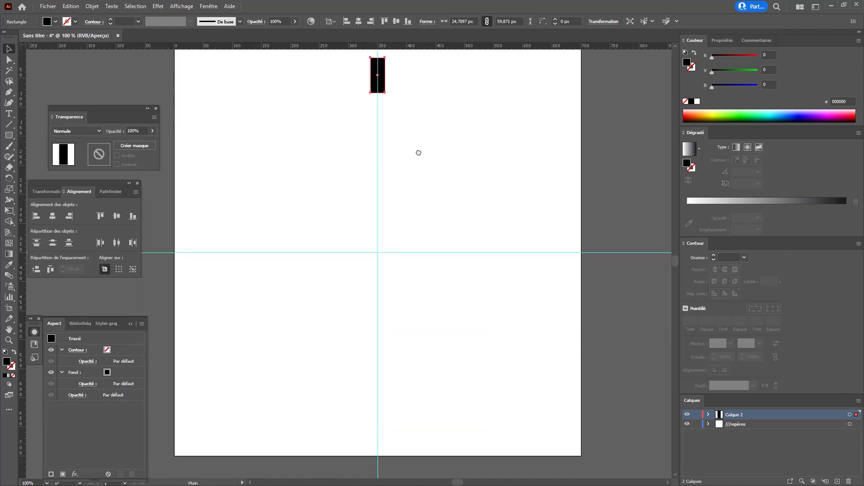
left_click_drag(416, 150, 430, 166)
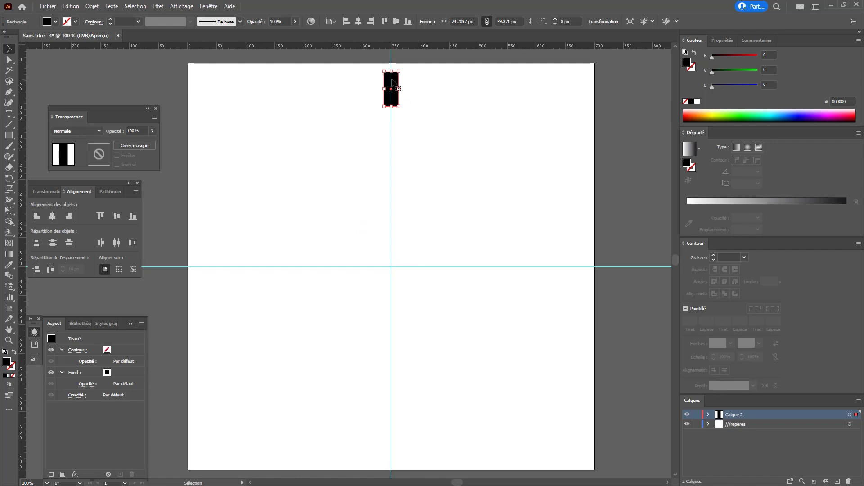
left_click(420, 141)
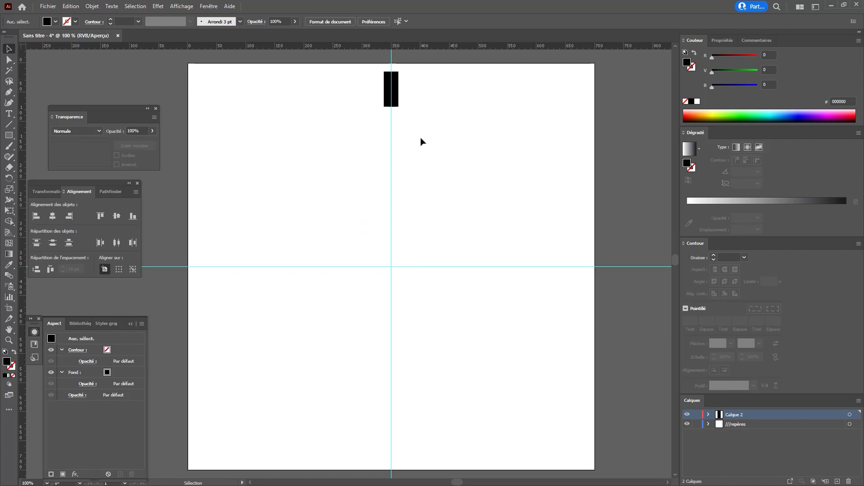
key("r")
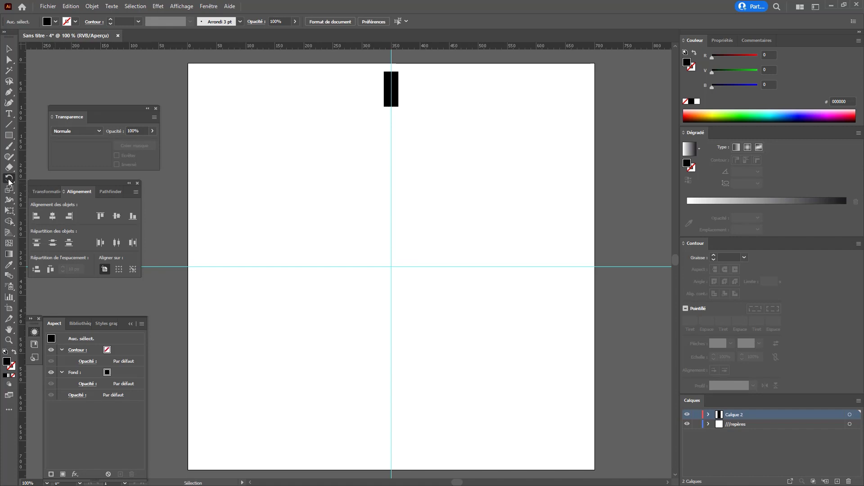
left_click(9, 180)
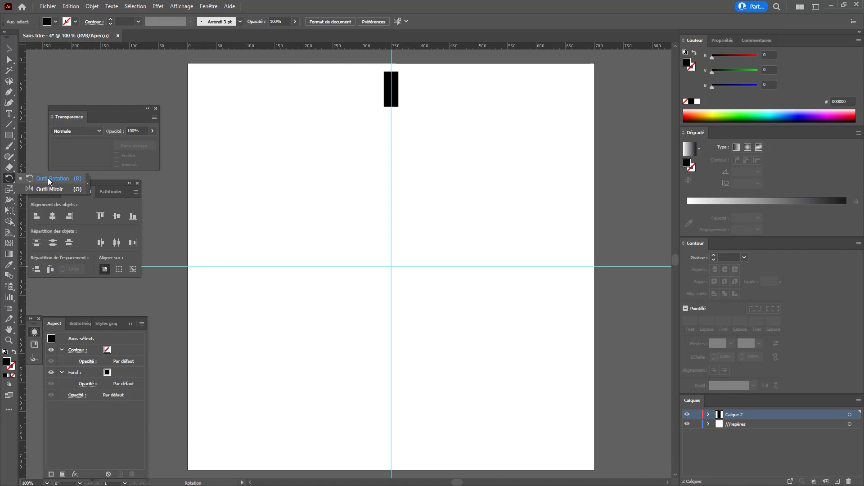
left_click(9, 181)
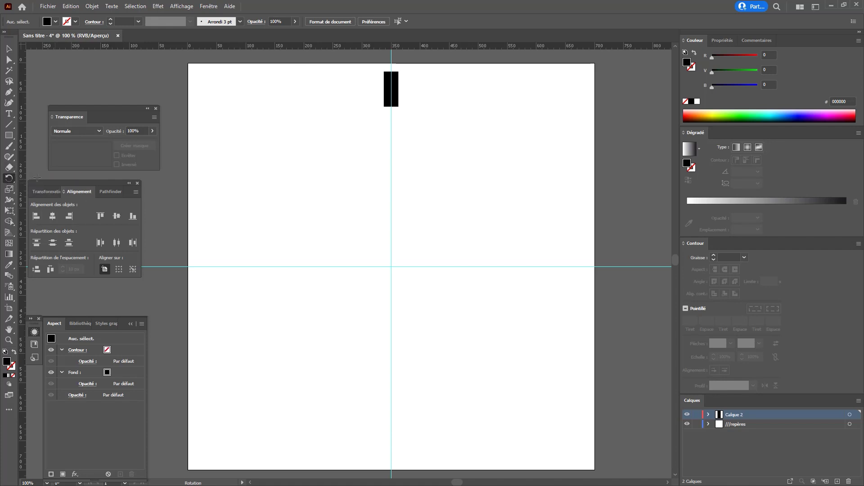
key("v")
left_click(398, 99)
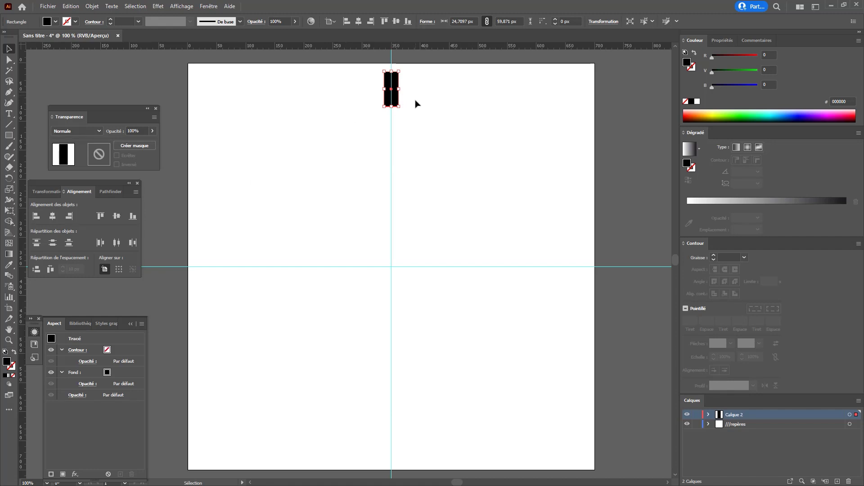
left_click(9, 179)
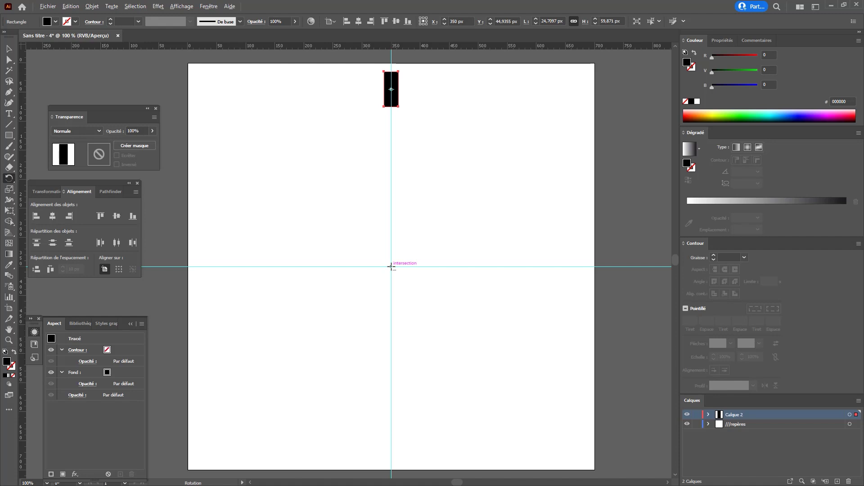
left_click(391, 266, "alt")
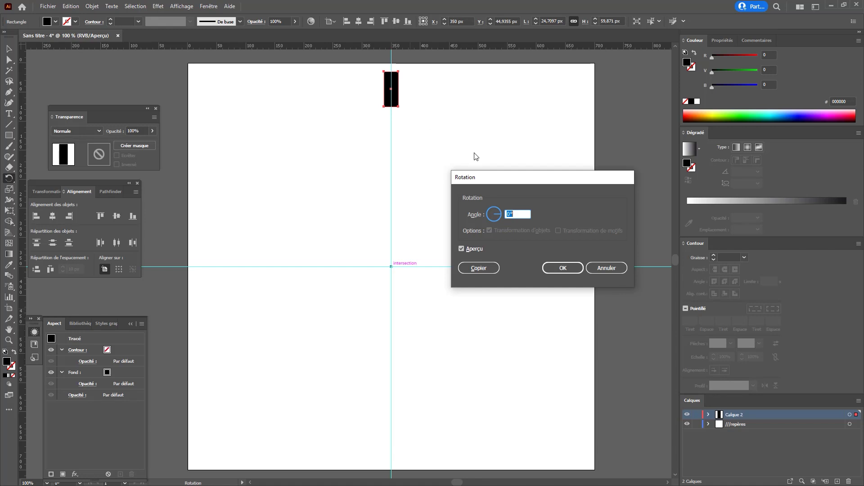
type("30")
left_click(478, 267)
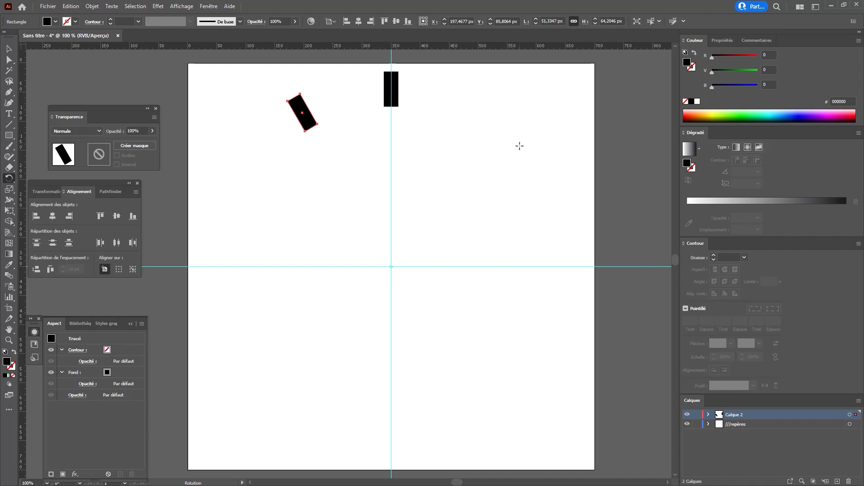
Repeat the 30° rotated copy ten times to complete a ring of twelve black rectangles, then deselect
key("ctrl+d")
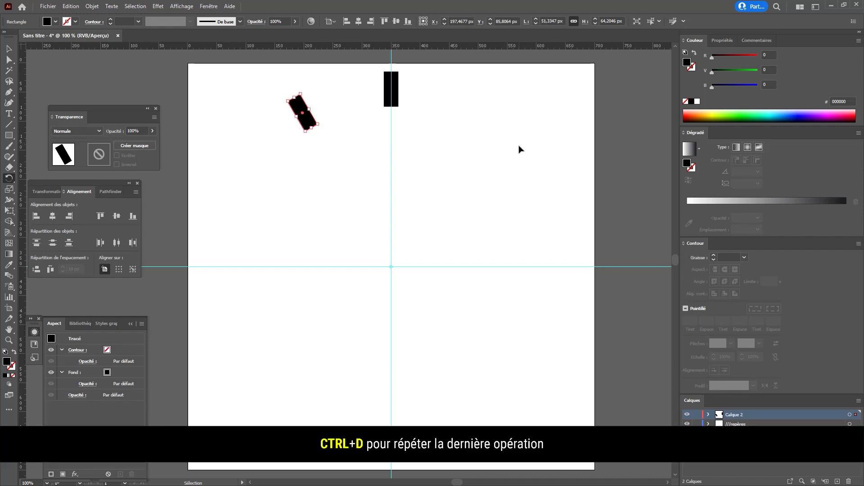
key("ctrl+d")
key("ctrl+d")
key("ctrl+d")
key("ctrl+d")
key("ctrl+d")
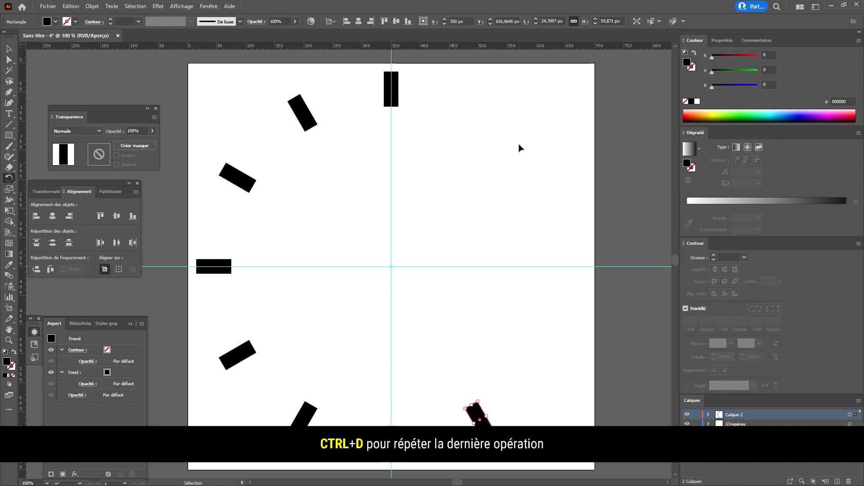
key("ctrl+d")
key("ctrl+d")
key("ctrl+d")
key("ctrl+d")
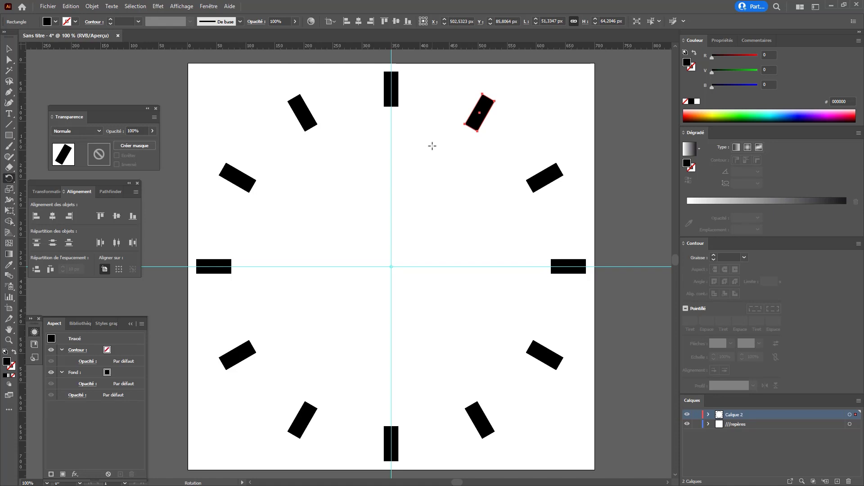
key("v")
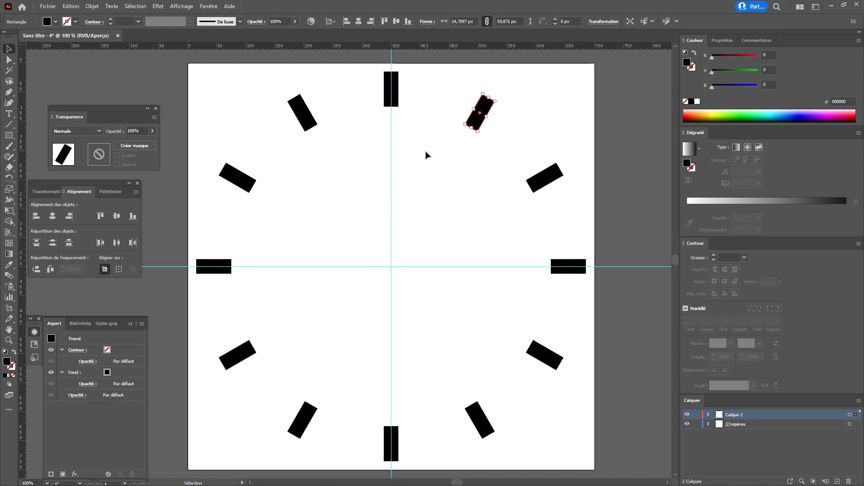
left_click(423, 136)
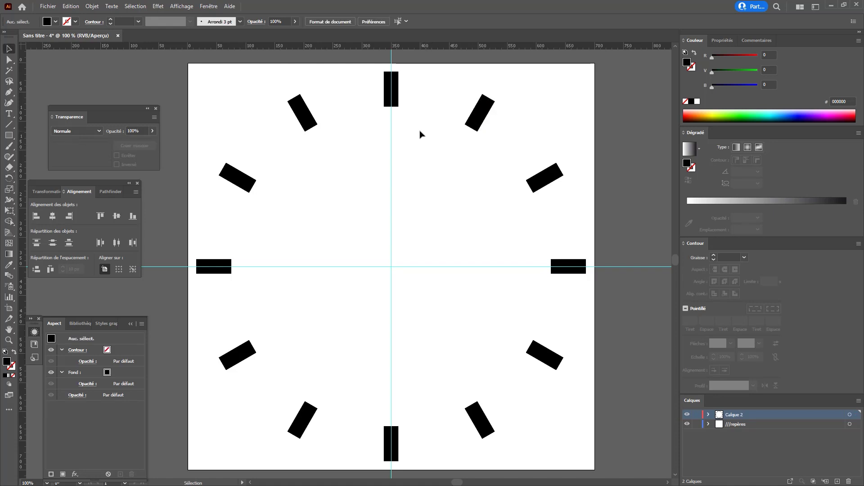
Copy the black rectangle at the twelve o'clock position and paste it in front, exactly over the original
key("z")
left_click(404, 108)
key("v")
left_click_drag(355, 294, 473, 205)
left_click(435, 182)
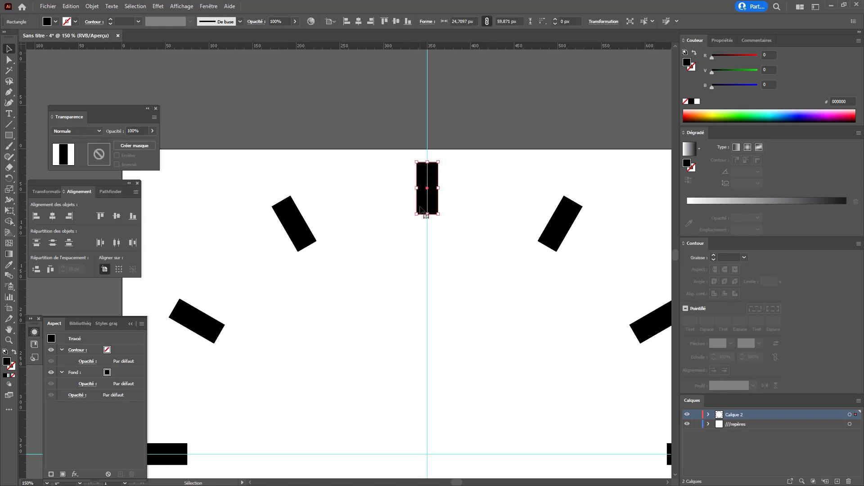
key("a")
key("v")
key("ctrl+c")
key("ctrl+f")
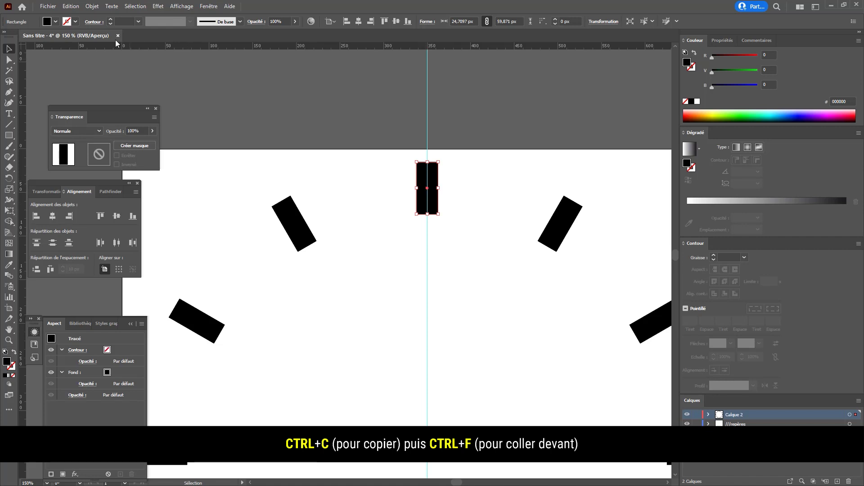
left_click(71, 8)
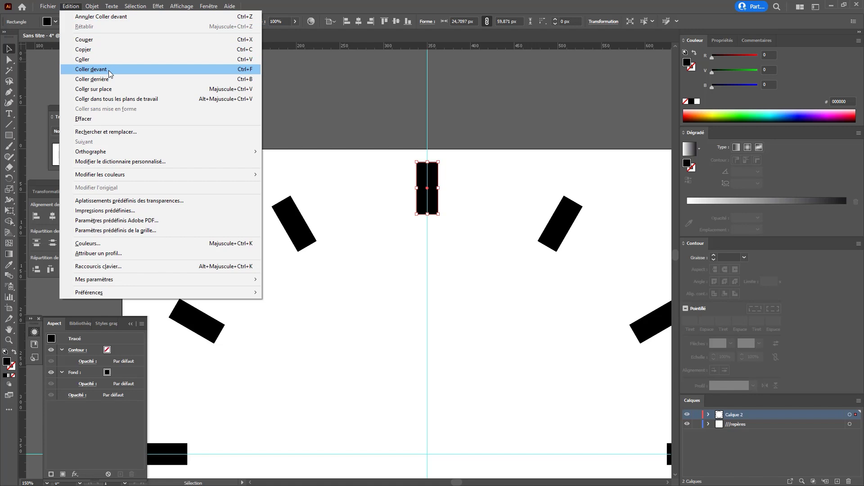
key("Escape")
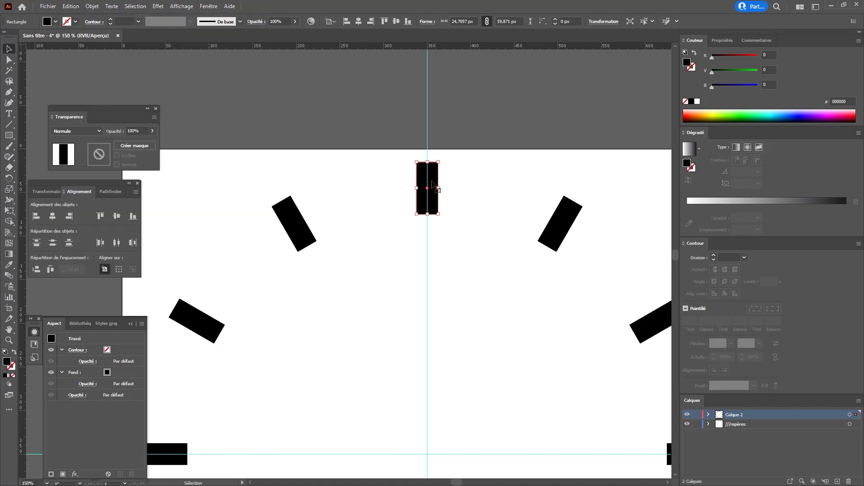
left_click_drag(432, 184, 475, 186)
key("ctrl+z")
Fill the pasted copy with grey (RGB 84, 86, 89) and shrink it to about 6 by 37 px, centred at the black rectangle's lower edge
left_click(727, 84)
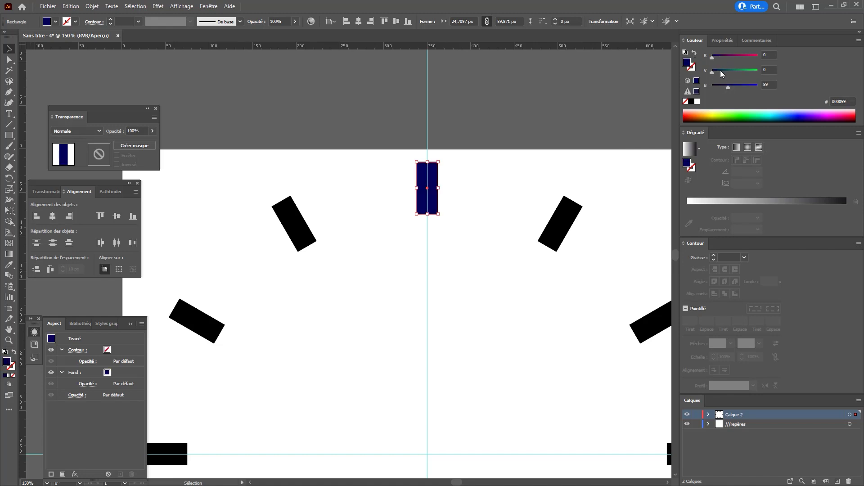
left_click_drag(720, 70, 727, 56)
left_click(440, 187)
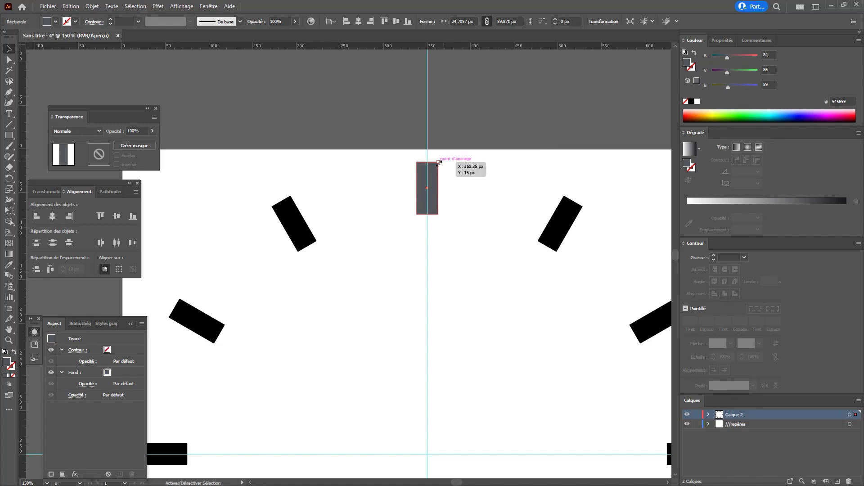
left_click_drag(439, 163, 429, 198)
key("ctrl+z")
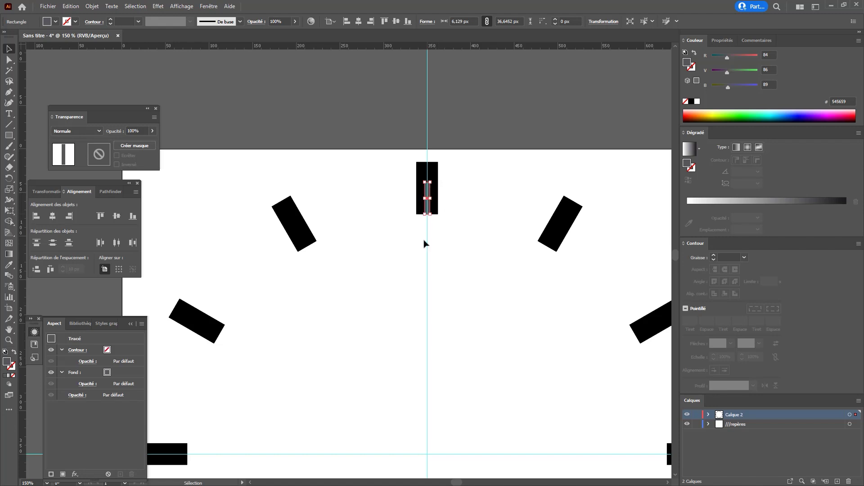
Create a copy of the small grey rectangle rotated 6° about the intersection of the two guides
key("ctrl+minus")
key("v")
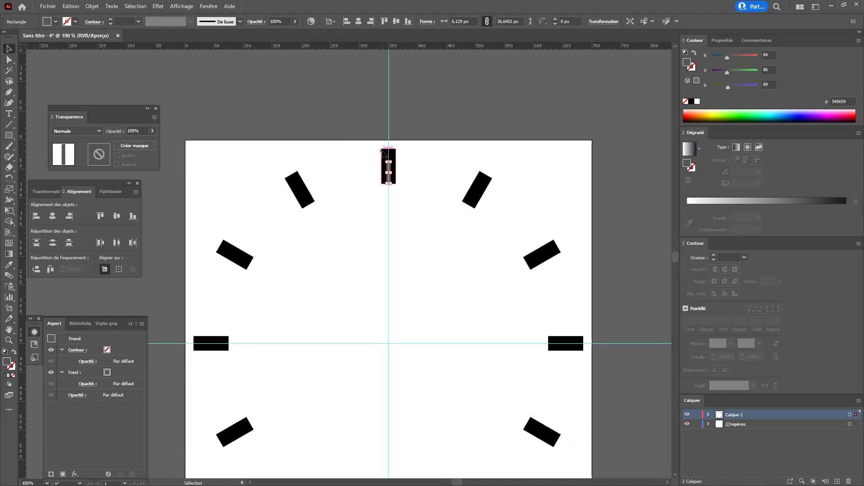
left_click(9, 178)
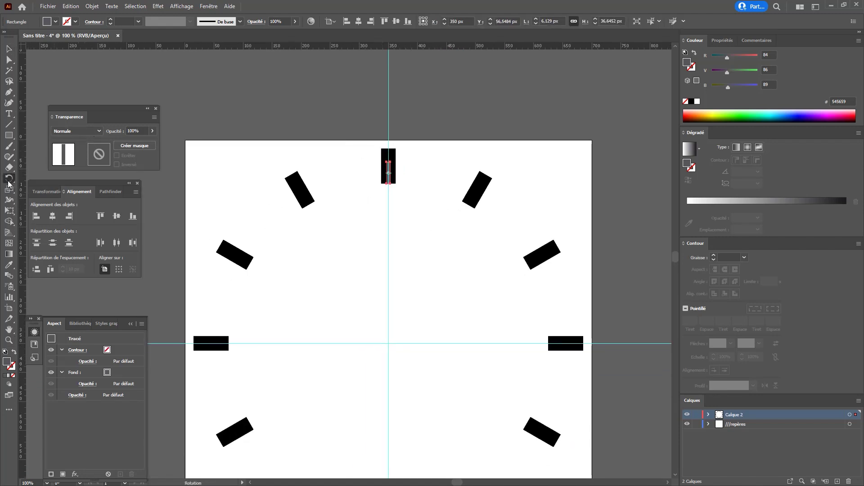
left_click(388, 344, "alt")
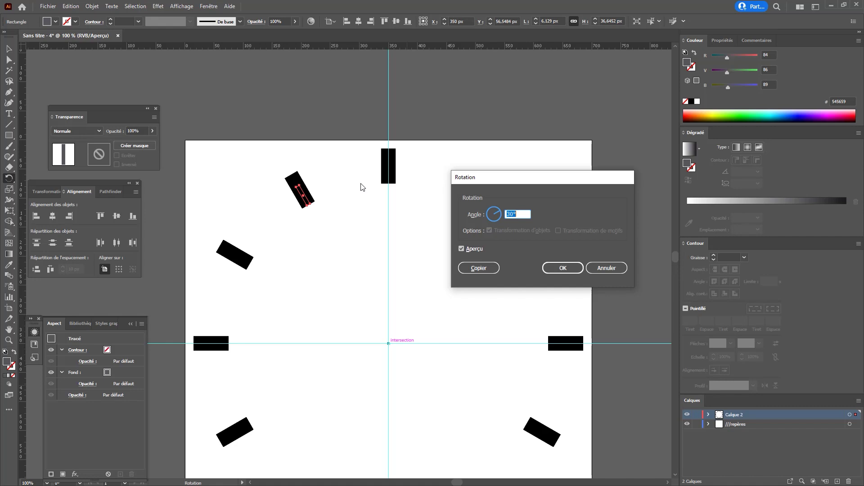
type("6")
left_click(484, 267)
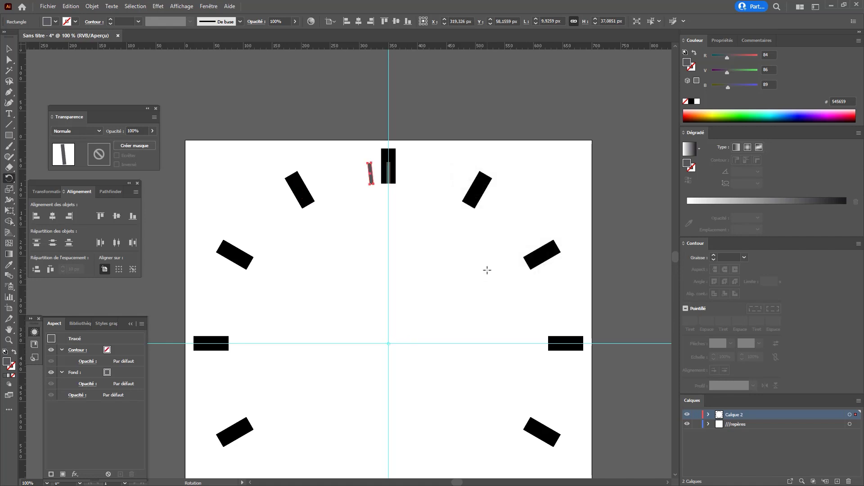
Repeat the 6° rotated copy until the grey minute marks go all the way around the dial, then deselect
key("v")
key("ctrl+d")
key("ctrl+d")
key("ctrl+d")
key("ctrl+d")
key("ctrl+d")
key("ctrl+d")
key("ctrl+d")
key("ctrl+d")
key("ctrl+d")
key("ctrl+d")
key("ctrl+d")
key("ctrl+d")
key("ctrl+d")
key("ctrl+d")
key("ctrl+d")
key("ctrl+d")
key("ctrl+d")
key("ctrl+d")
key("ctrl+d")
key("ctrl+d")
key("ctrl+d")
key("ctrl+d")
key("ctrl+d")
key("ctrl+d")
key("ctrl+d")
key("ctrl+d")
key("ctrl+d")
key("ctrl+d")
key("ctrl+d")
key("ctrl+d")
key("ctrl+d")
key("ctrl+d")
key("ctrl+d")
key("ctrl+d")
key("ctrl+d")
key("ctrl+d")
key("ctrl+d")
key("ctrl+d")
key("ctrl+d")
key("ctrl+d")
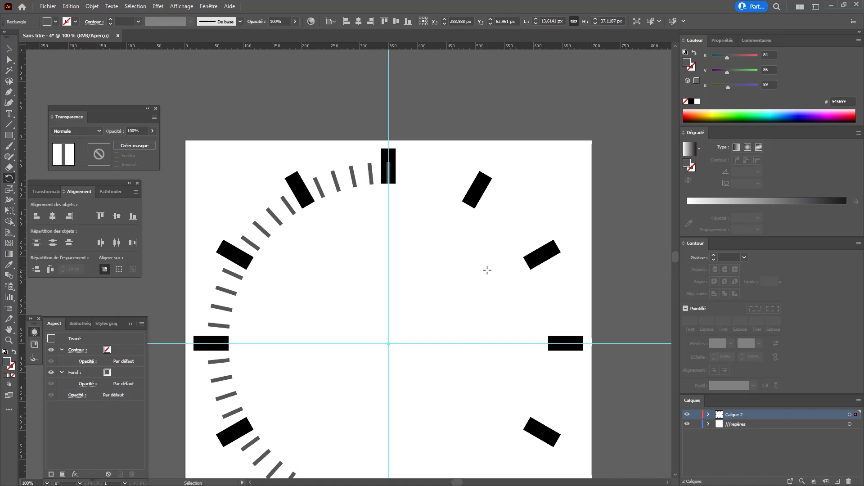
key("ctrl+d")
key("ctrl+d")
key("ctrl+d")
key("ctrl+d")
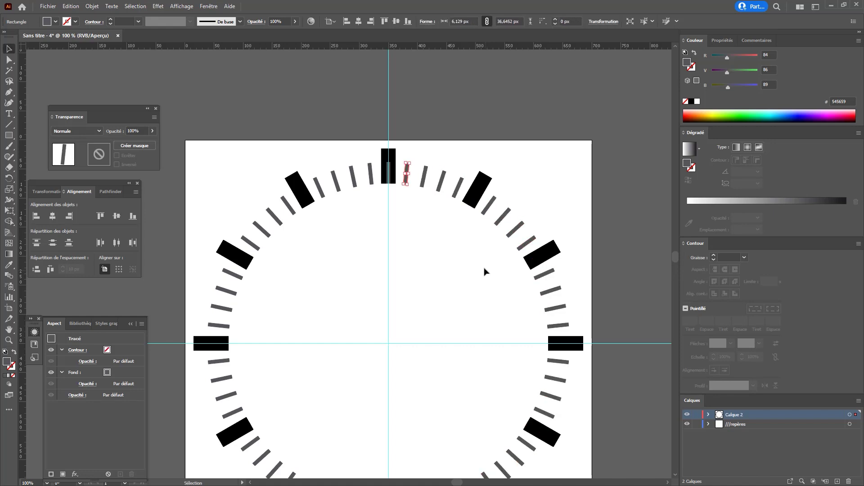
left_click_drag(431, 171, 454, 130)
key("v")
left_click(463, 179)
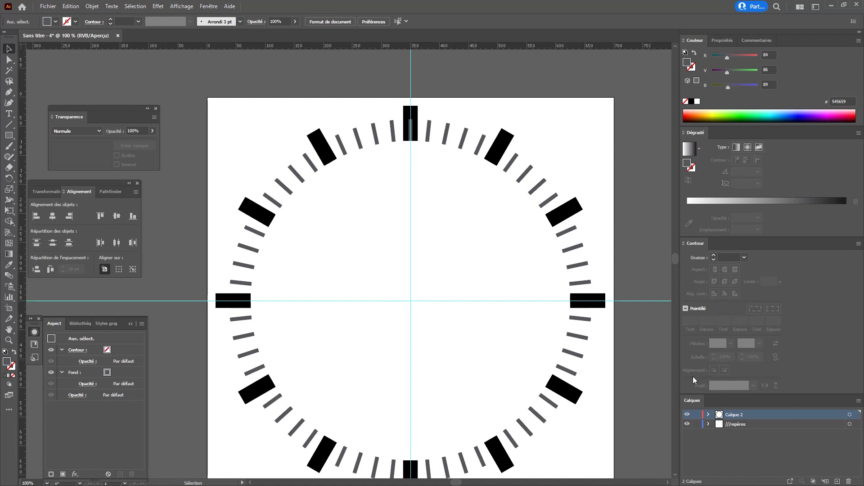
Hide and lock the "///repères" guides layer
left_click(687, 424)
left_click(687, 424)
left_click(688, 424)
left_click(687, 424)
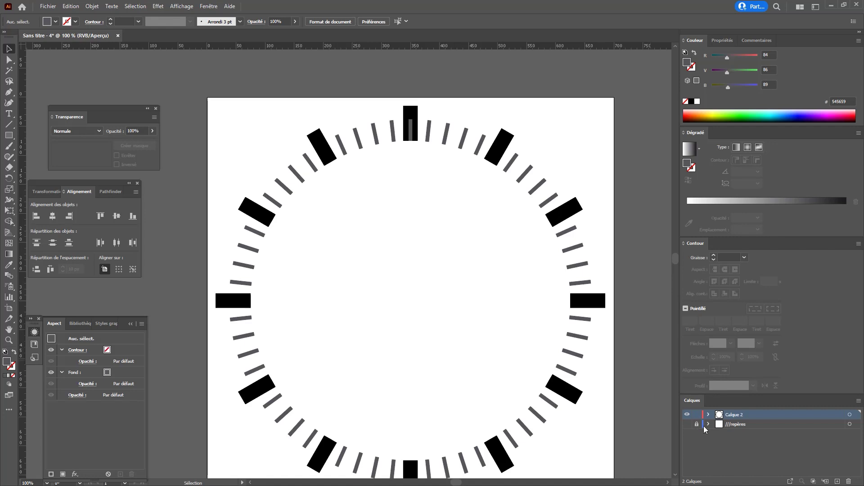
left_click(696, 424)
Delete the grey mark lying over the black rectangle at the twelve o'clock position
left_click(411, 131)
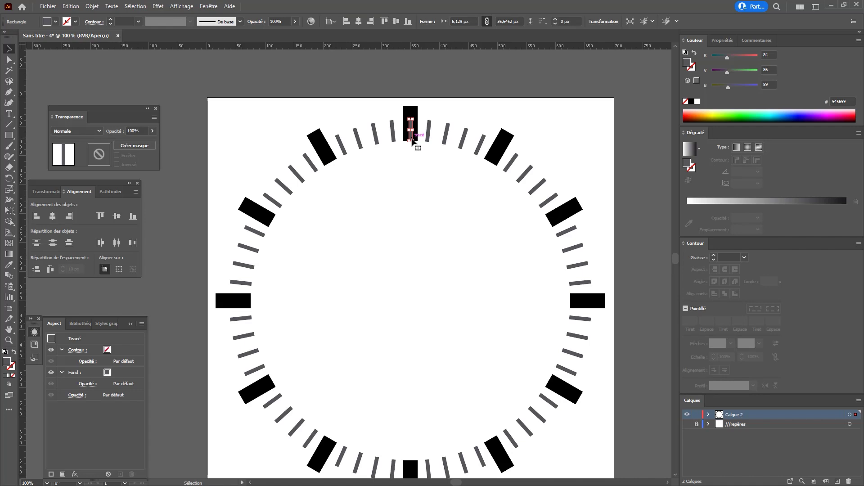
key("Delete")
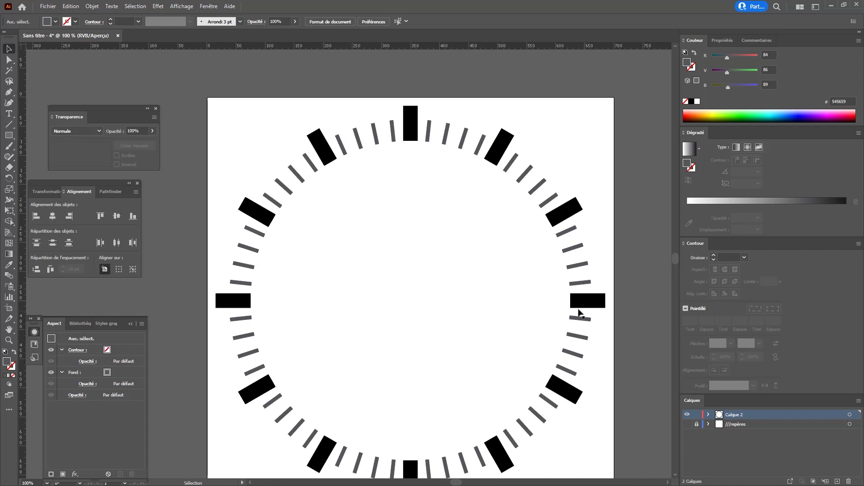
key("ctrl+minus")
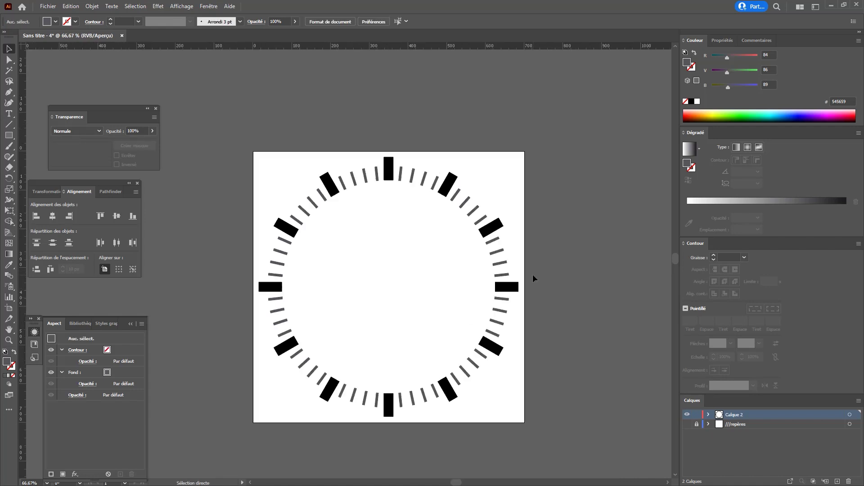
left_click_drag(486, 263, 500, 255)
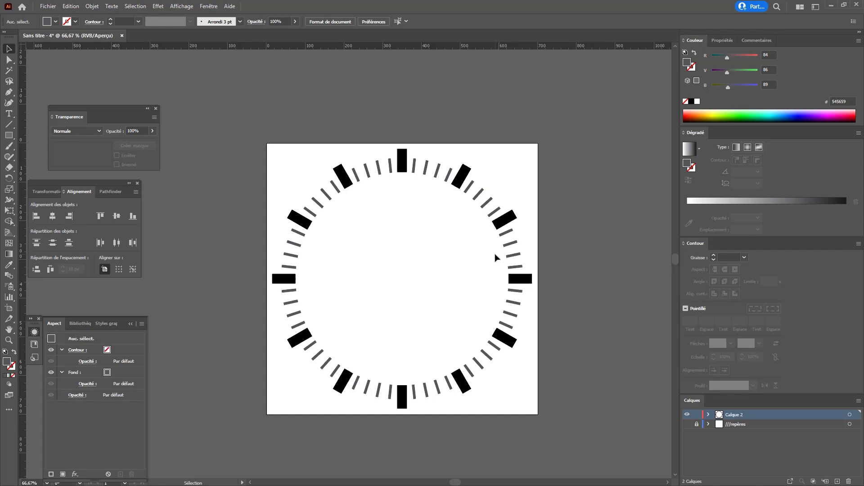